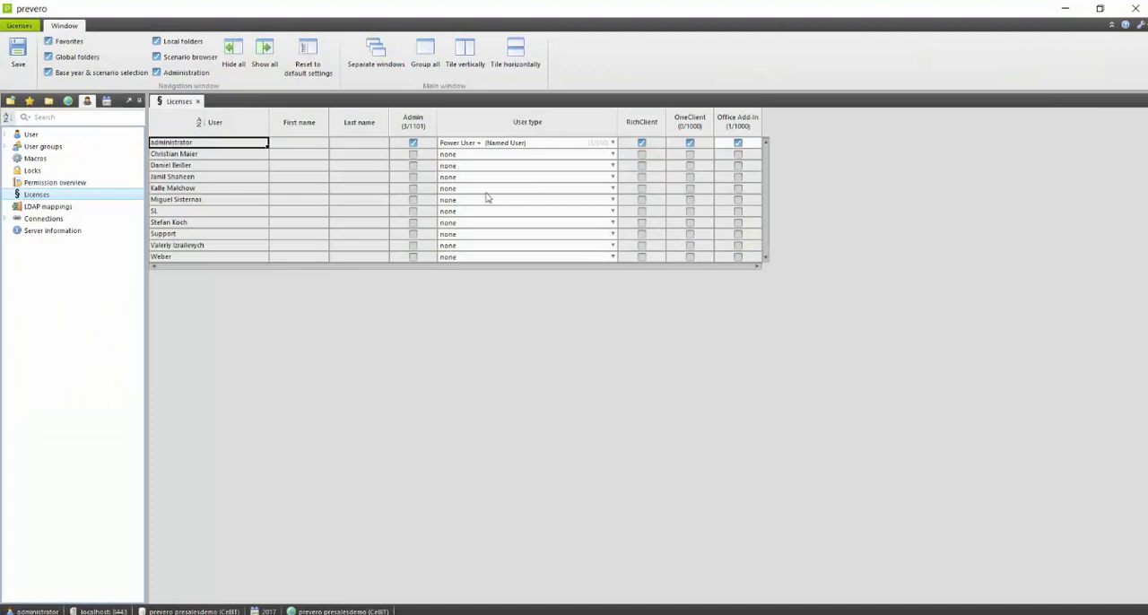
Check the administrator's user type and Office Add-In licence in the licence overview.
click(85, 102)
click(738, 146)
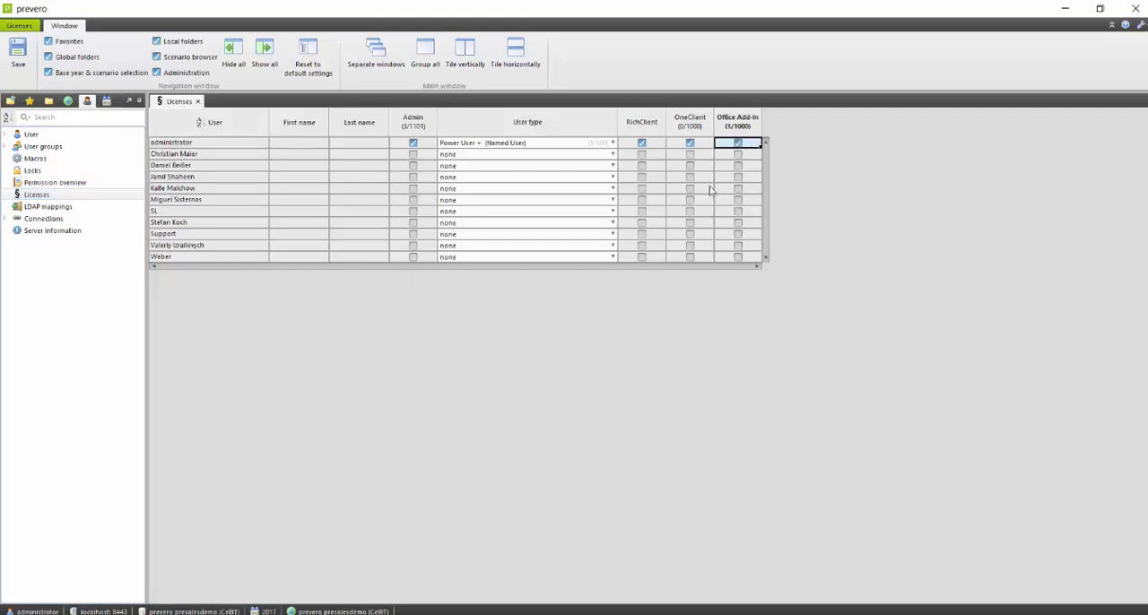
click(164, 146)
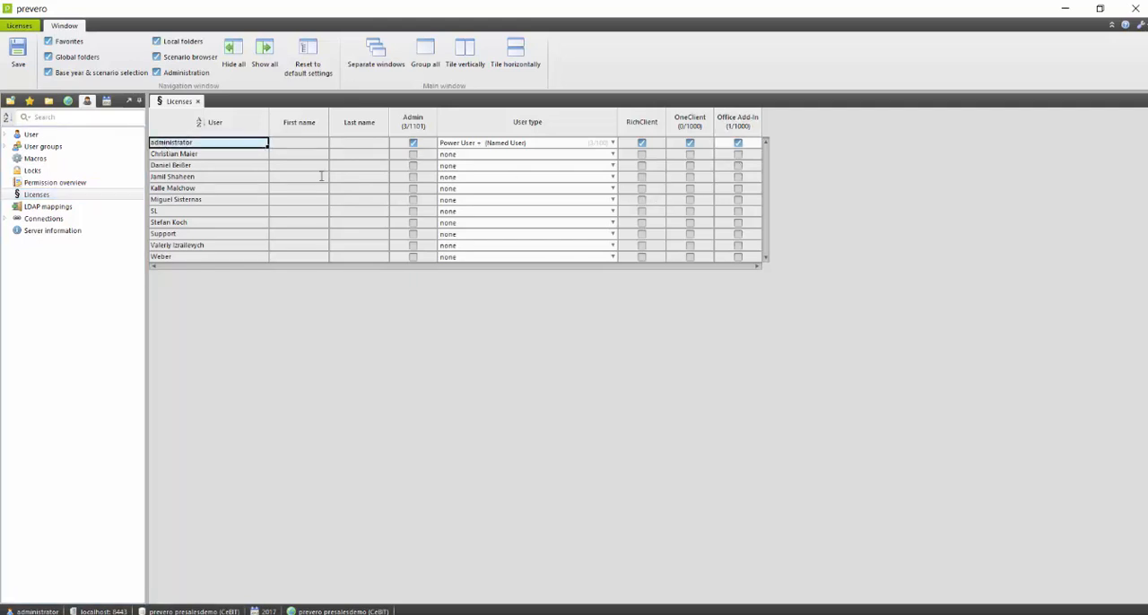
Switch to File Explorer and open the 10.3 client folder inside the prevero 10.3 program folder.
click(1062, 11)
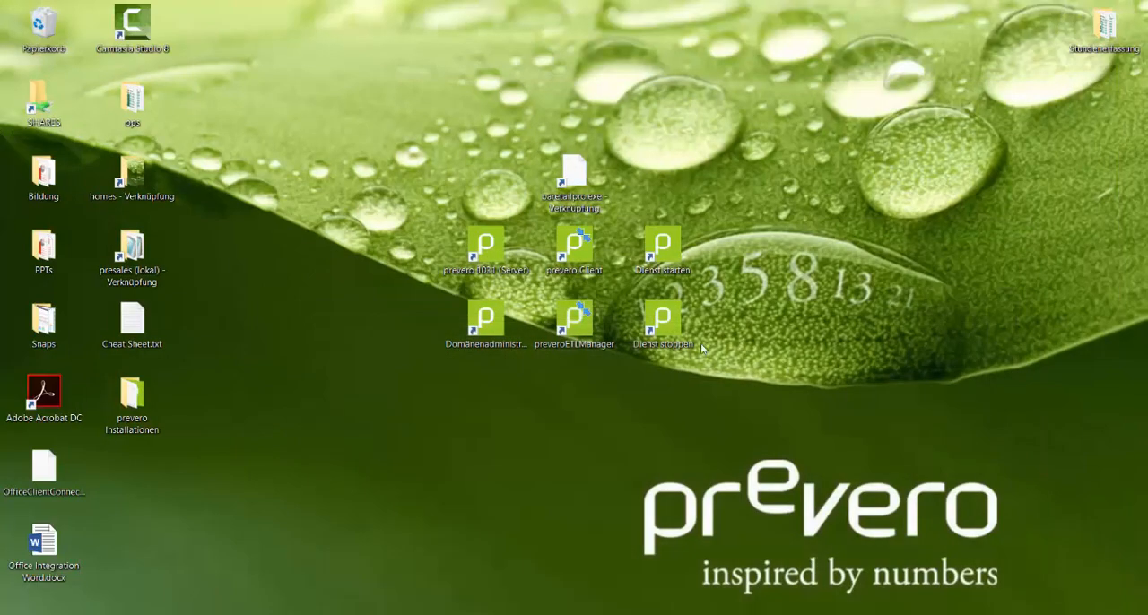
click(372, 614)
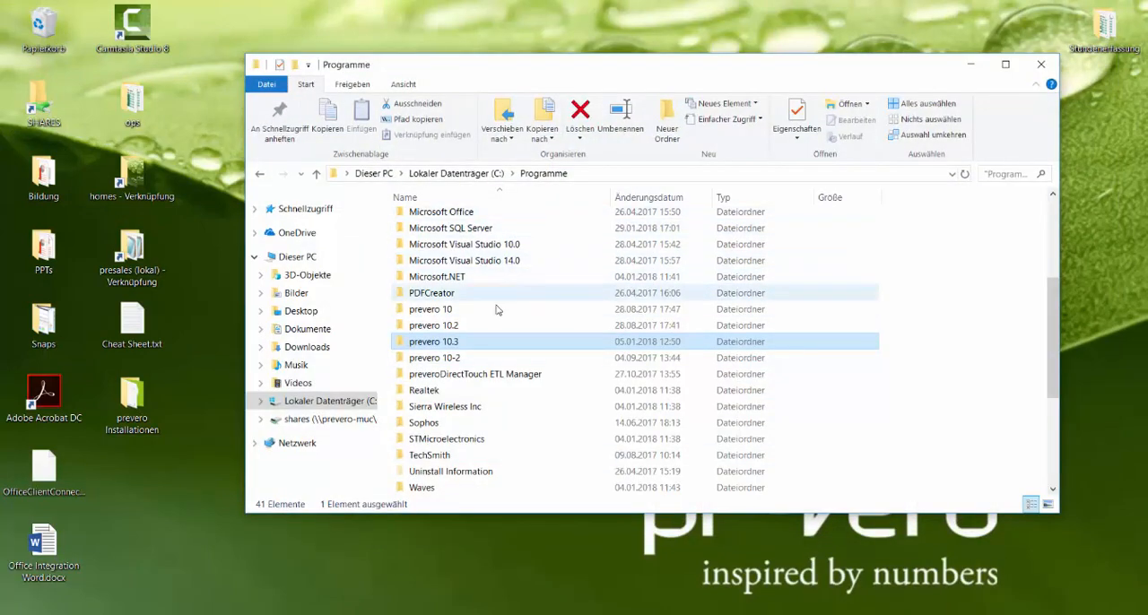
click(434, 345)
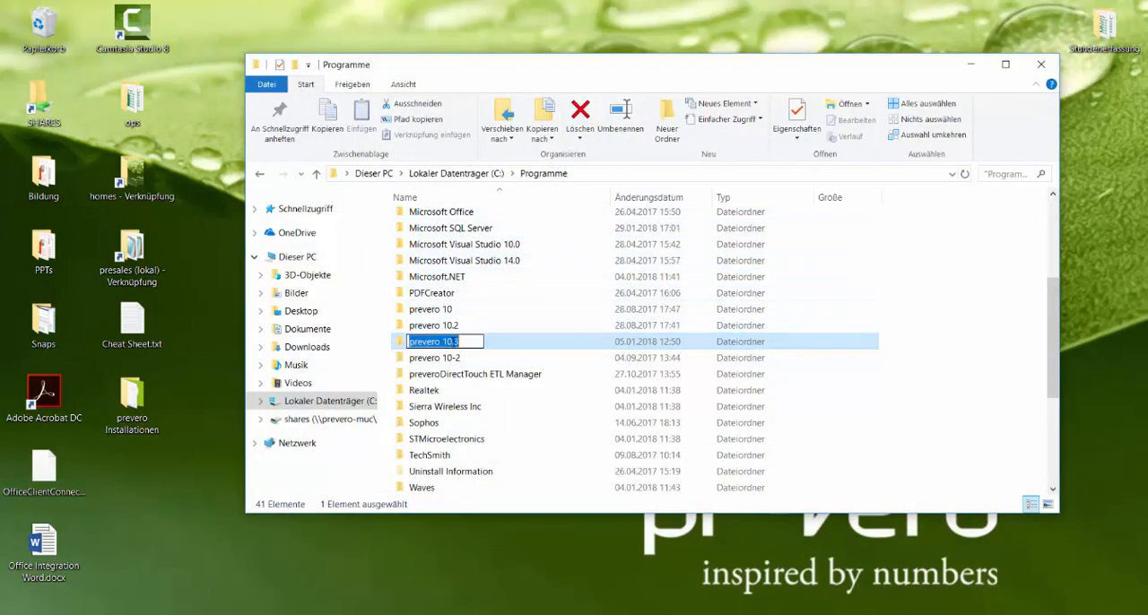
key(Escape)
double_click(456, 345)
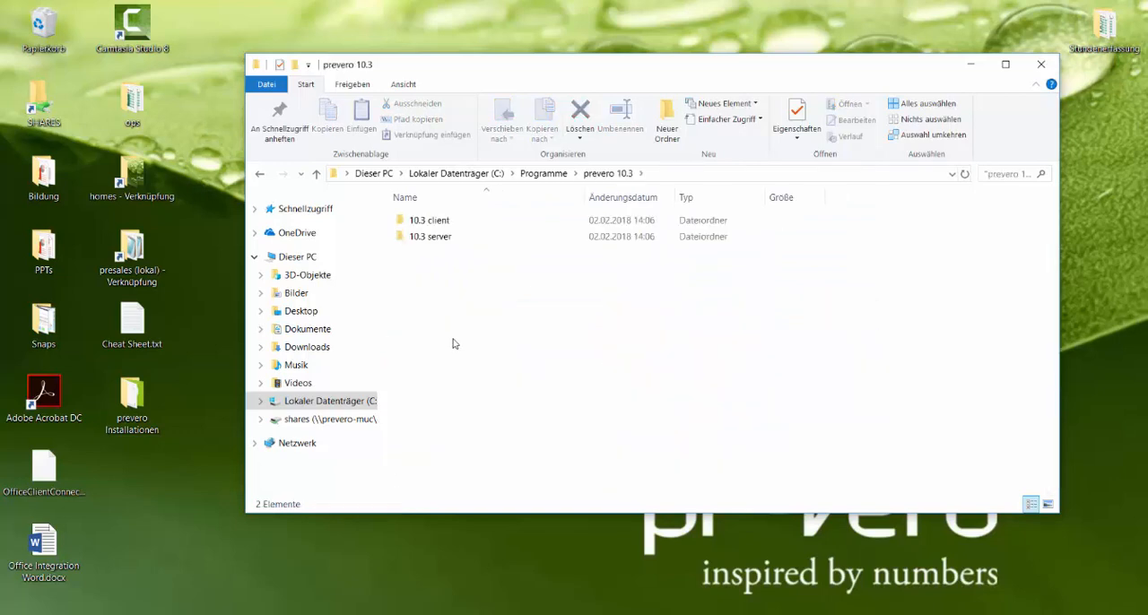
double_click(439, 222)
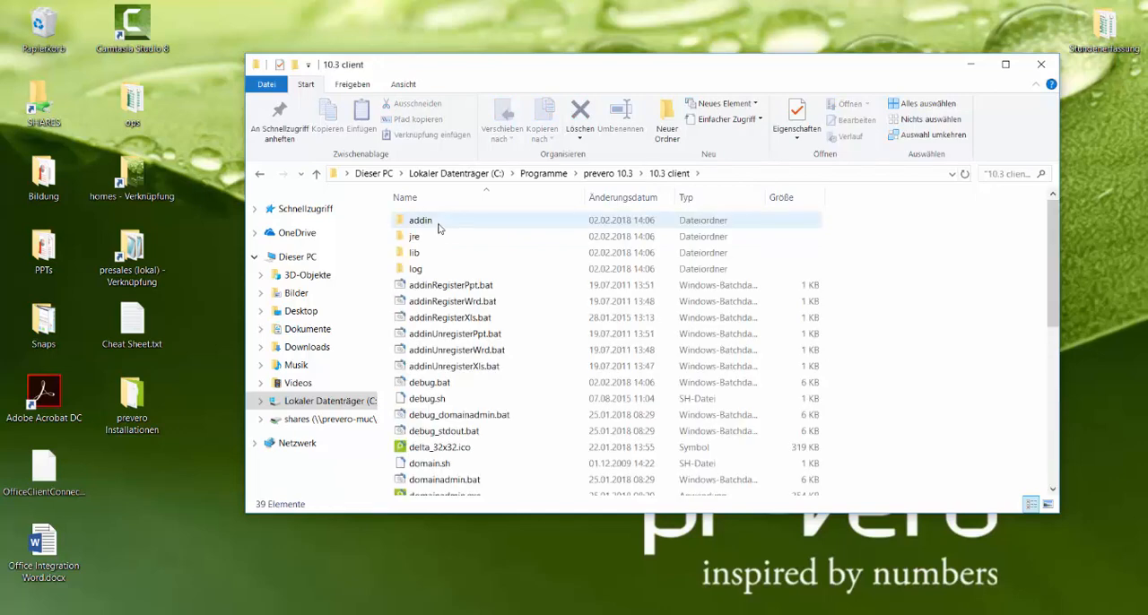
Select the batch files addinRegisterPpt.bat, addinRegisterWrd.bat and addinRegisterXls.bat, and run the PowerPoint registration file.
click(439, 285)
ctrl+click(439, 303)
ctrl+click(444, 318)
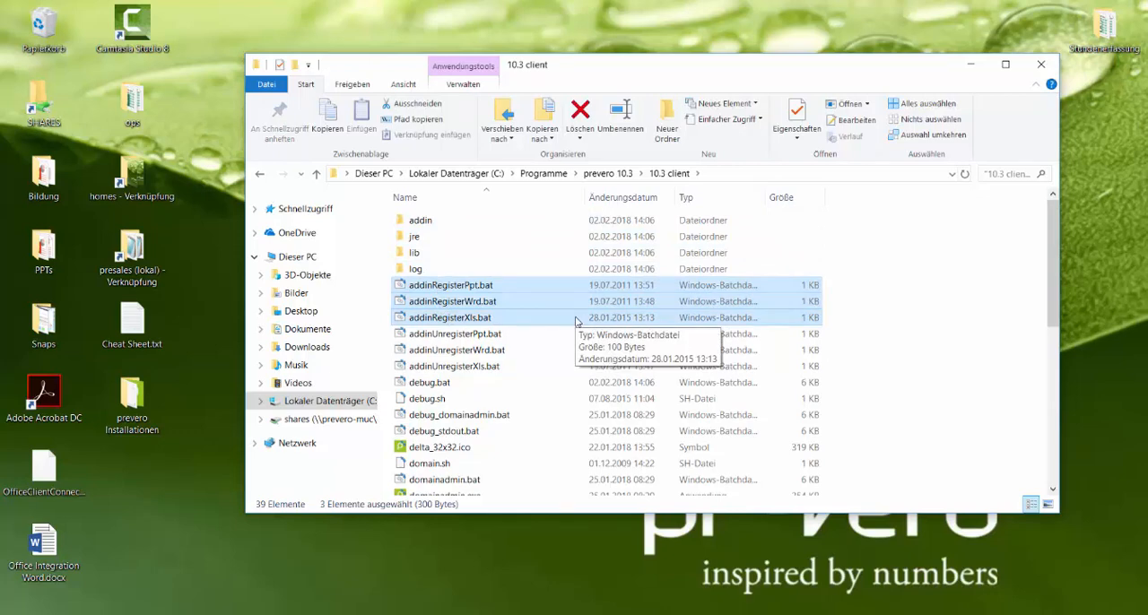
double_click(459, 285)
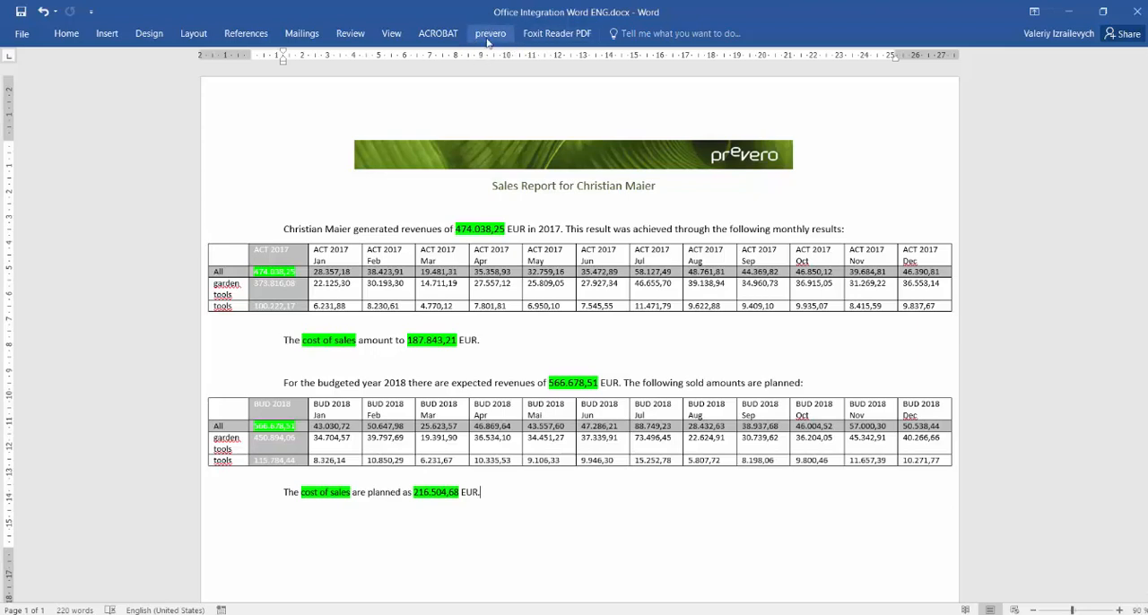
In the Word document, check the prevero commands and verify that preveroWrd is enabled among the COM add-ins.
click(489, 36)
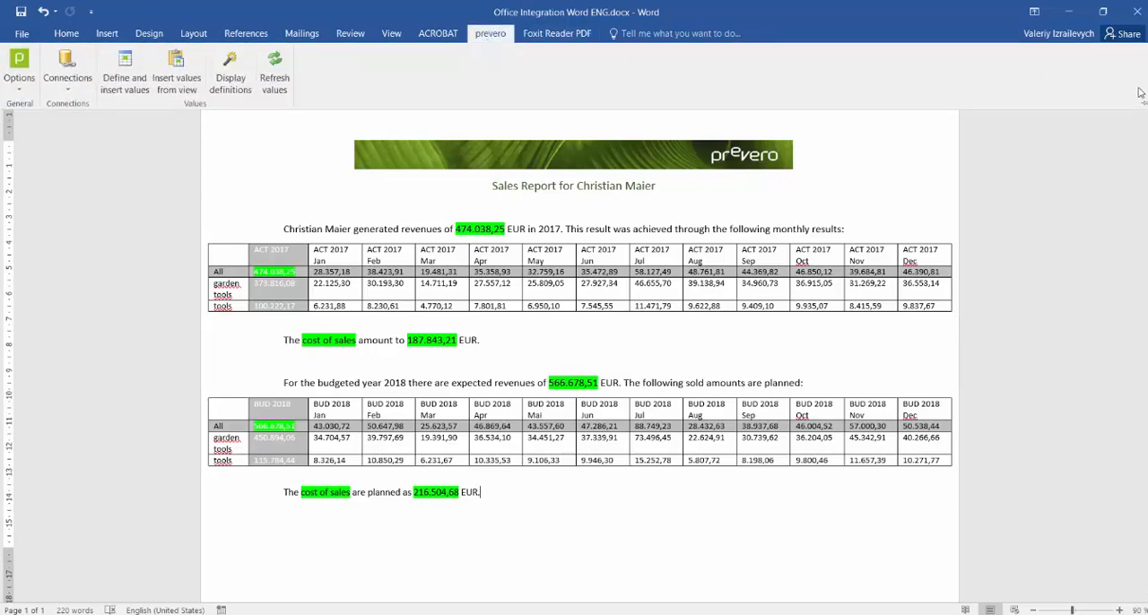
click(23, 35)
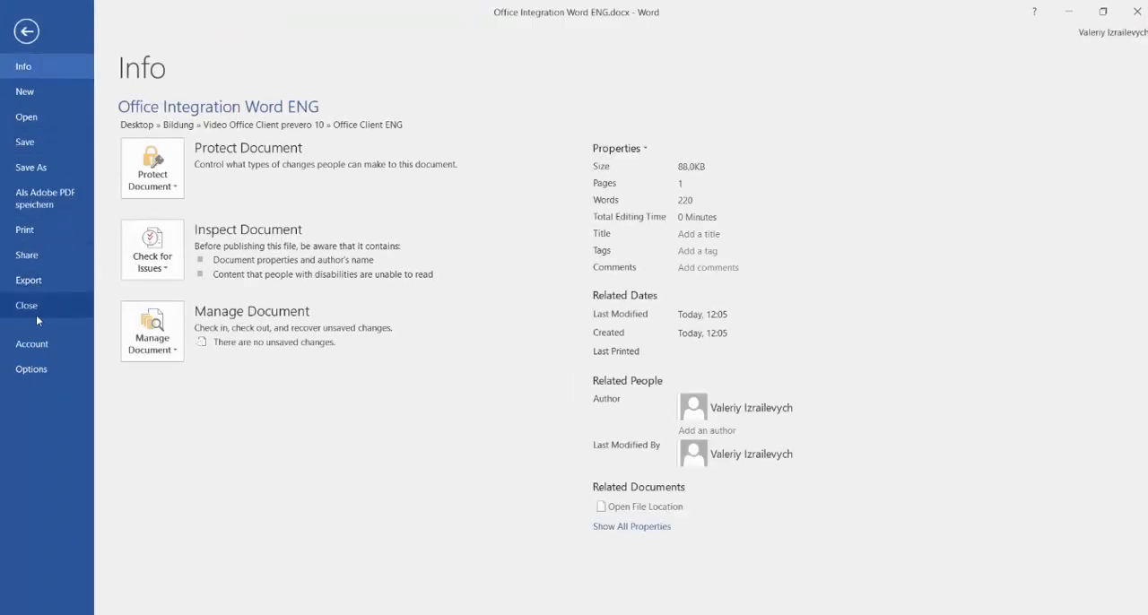
click(30, 368)
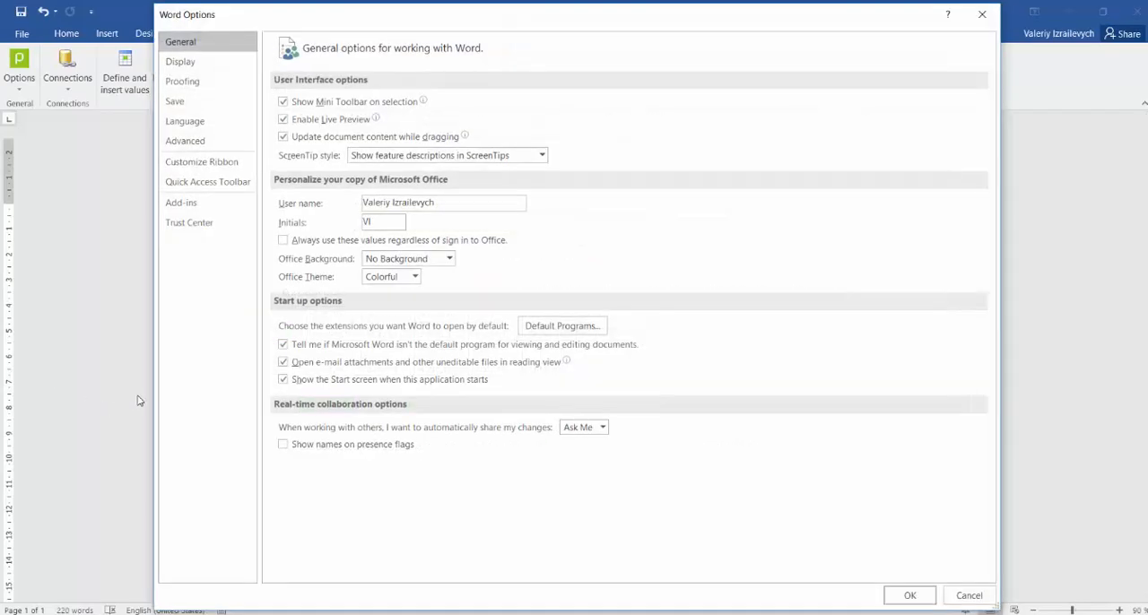
click(187, 204)
click(384, 565)
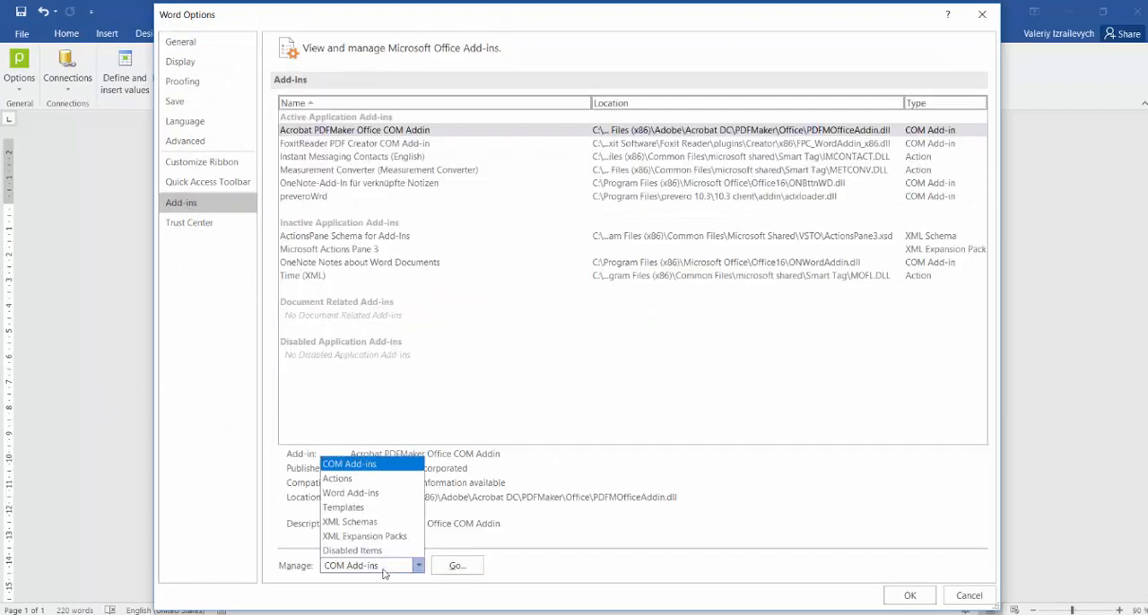
click(350, 464)
click(457, 564)
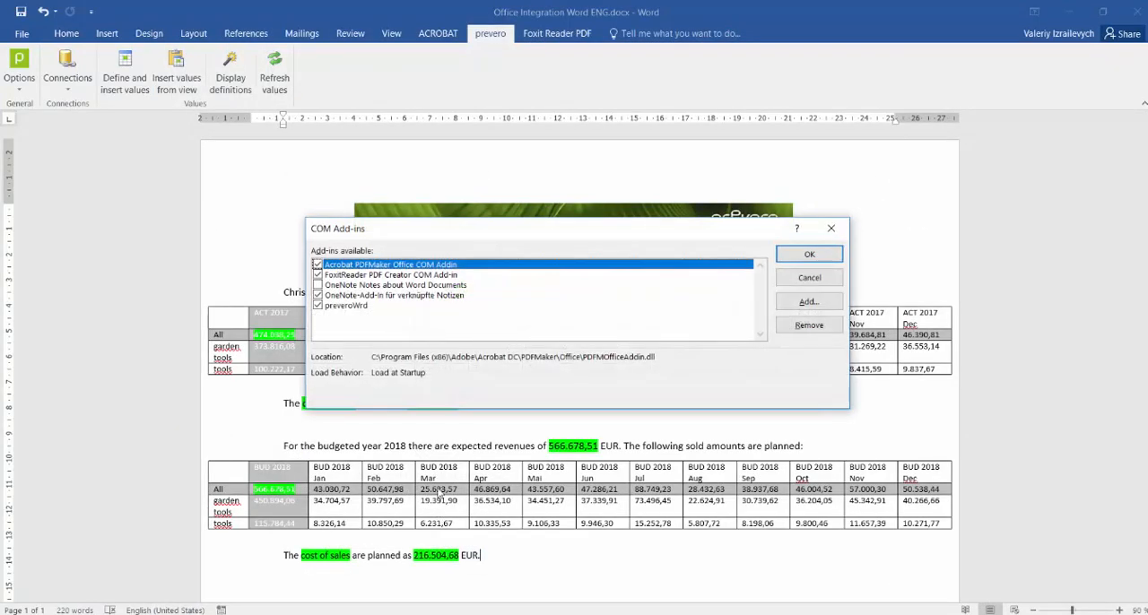
click(332, 305)
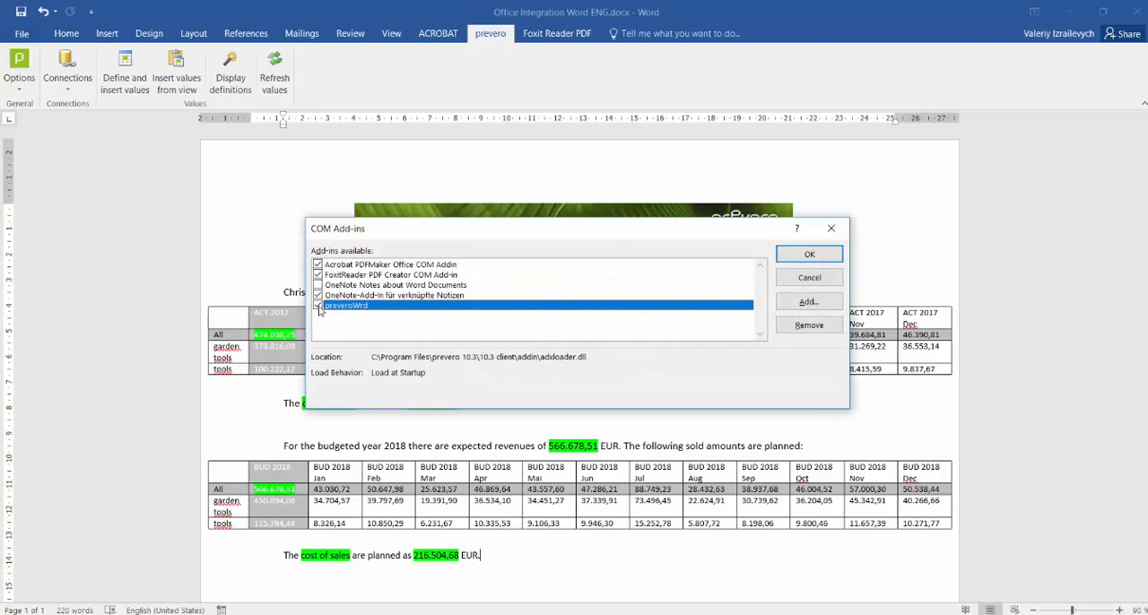
click(817, 254)
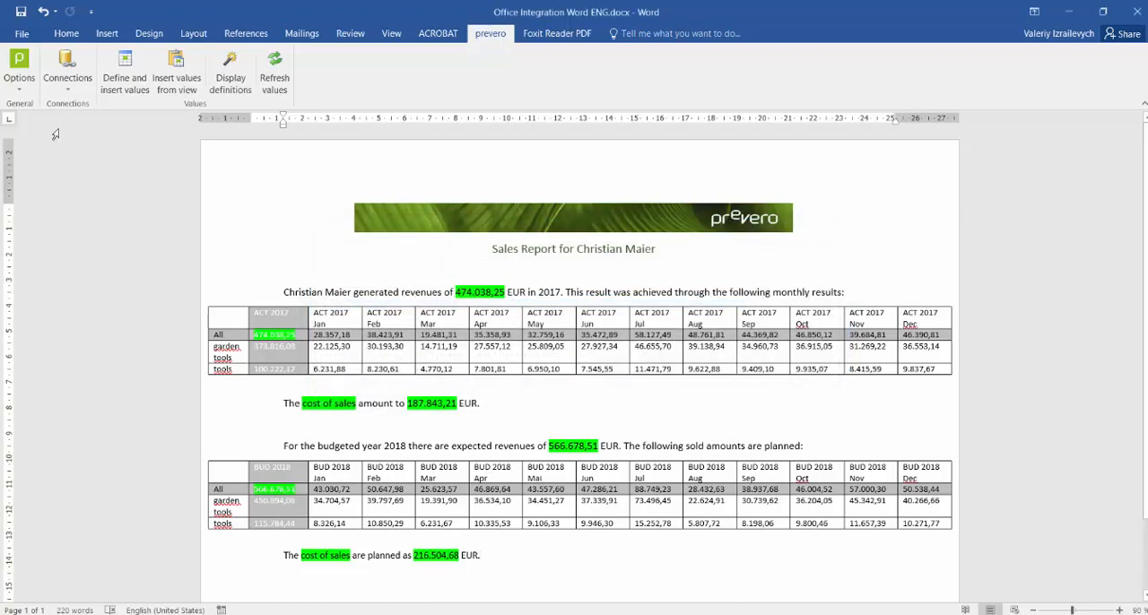
Define a new prevero connection named Standard with server localhost, port 8443 and the loaded domain prevero presalesdemo (CeBIT).
click(75, 97)
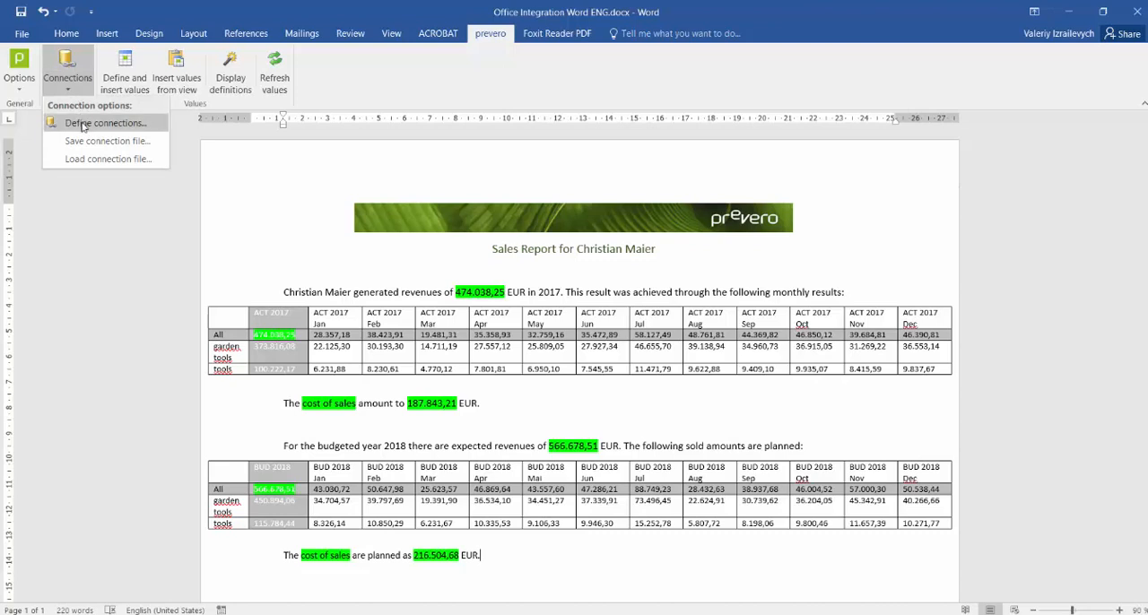
click(82, 124)
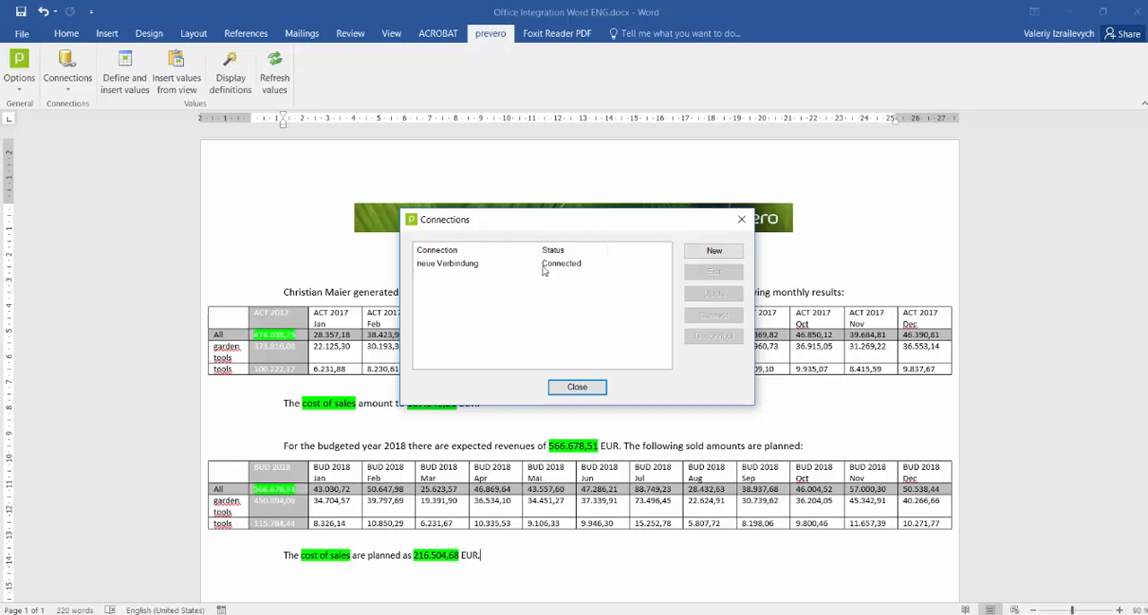
click(712, 252)
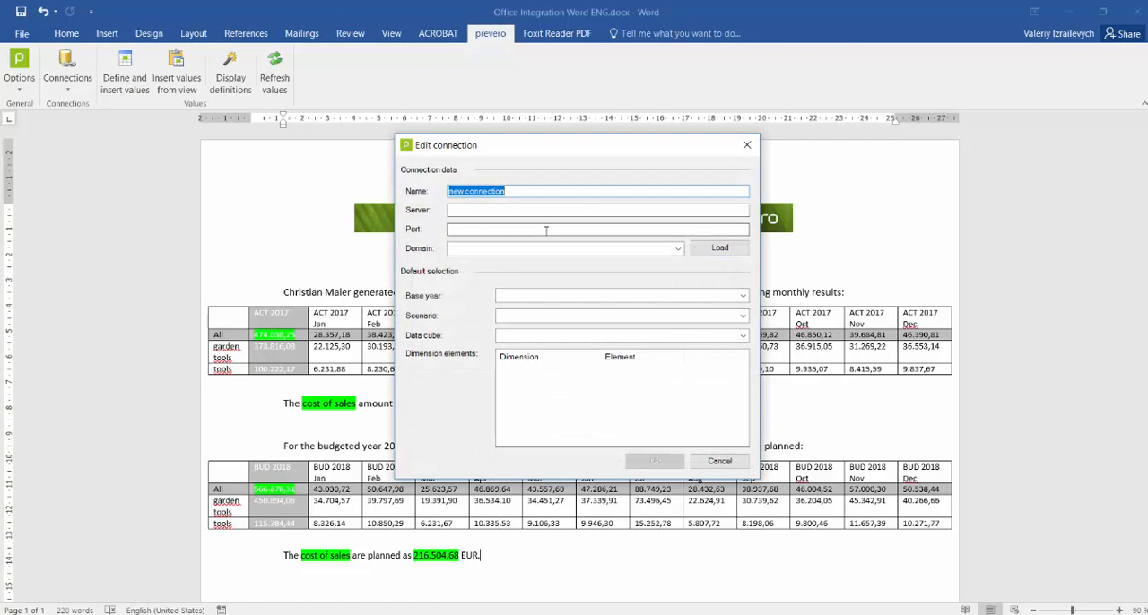
text(Standard)
key(Tab)
text(localhost)
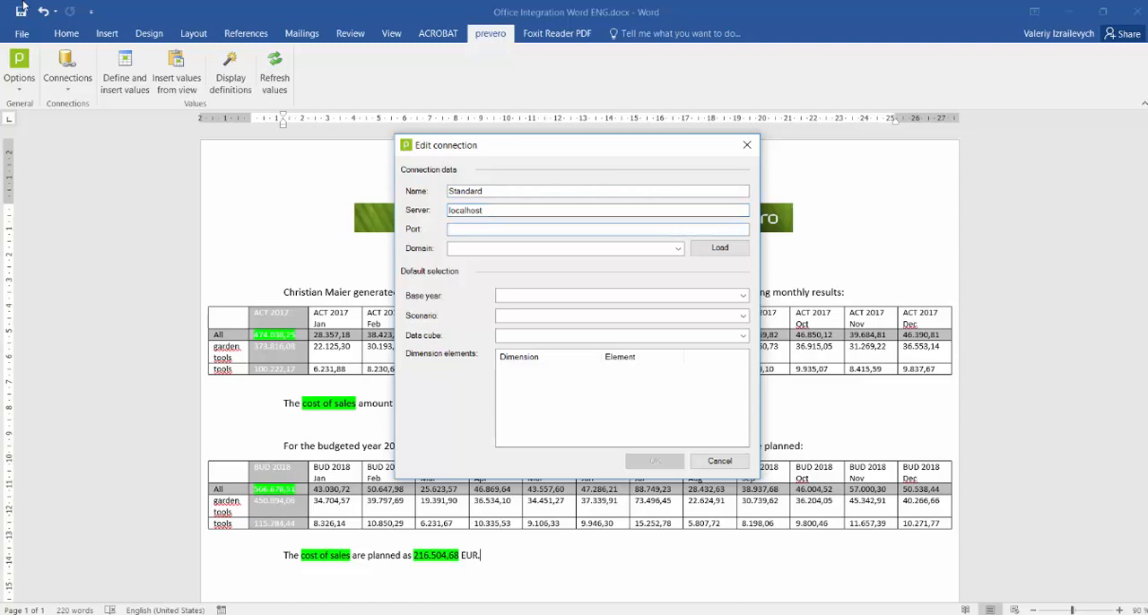
text(8443)
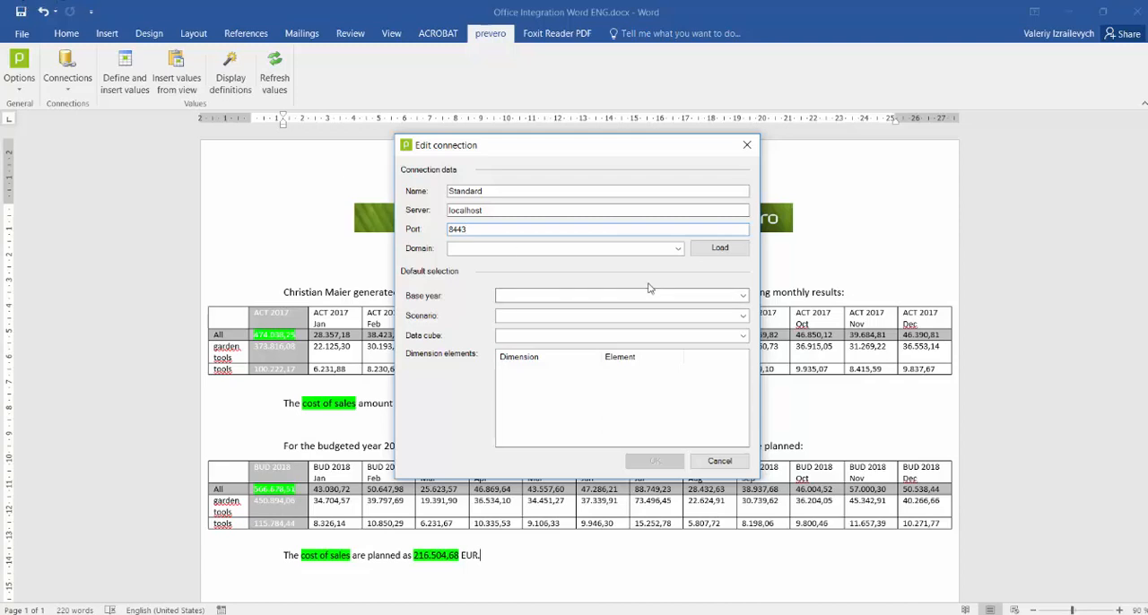
click(705, 252)
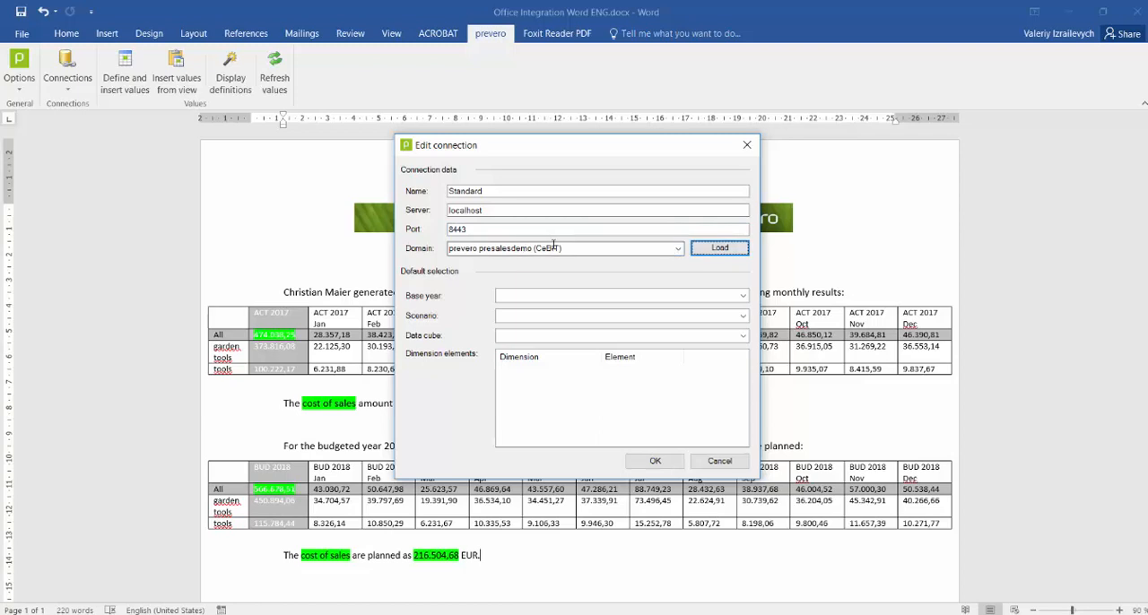
click(489, 246)
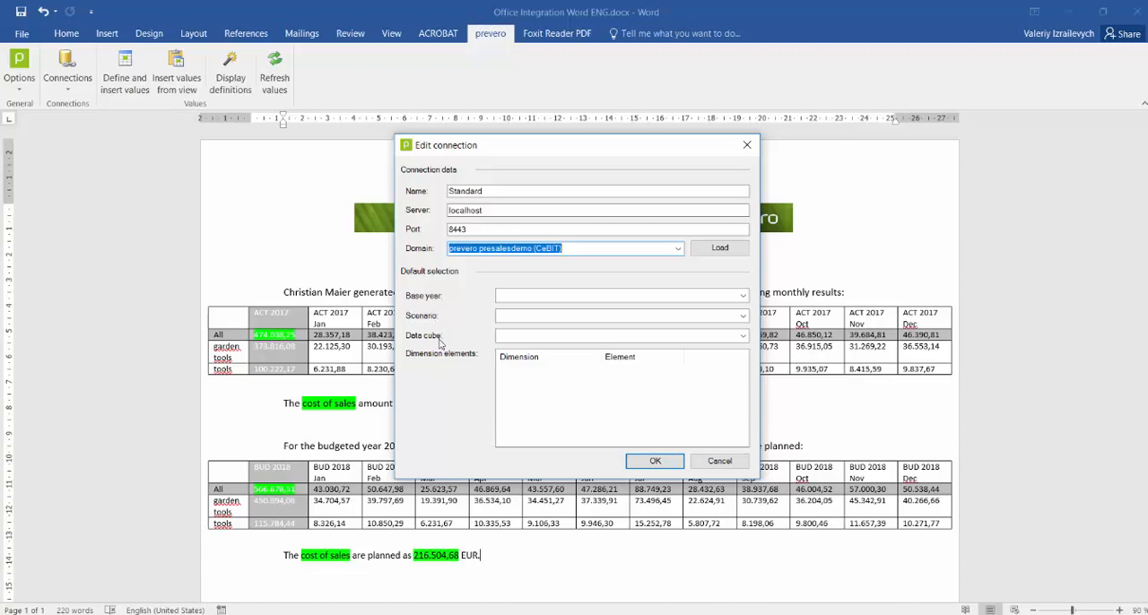
Request the base years for the Standard connection and sign in as administrator.
click(669, 298)
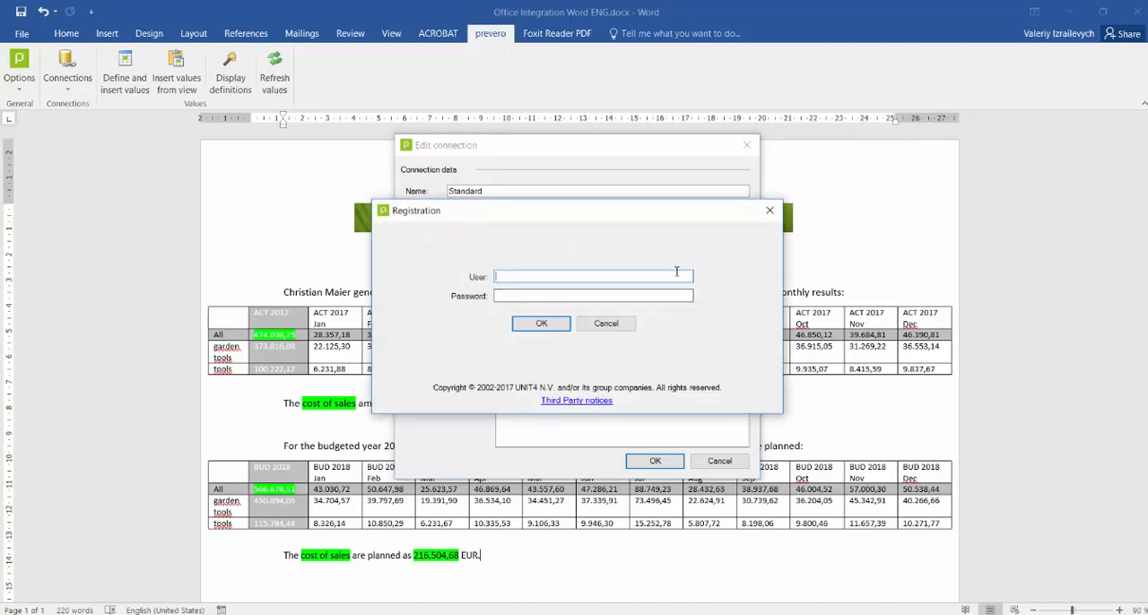
text(administea)
key(BackSpace)
text(rator)
key(Return)
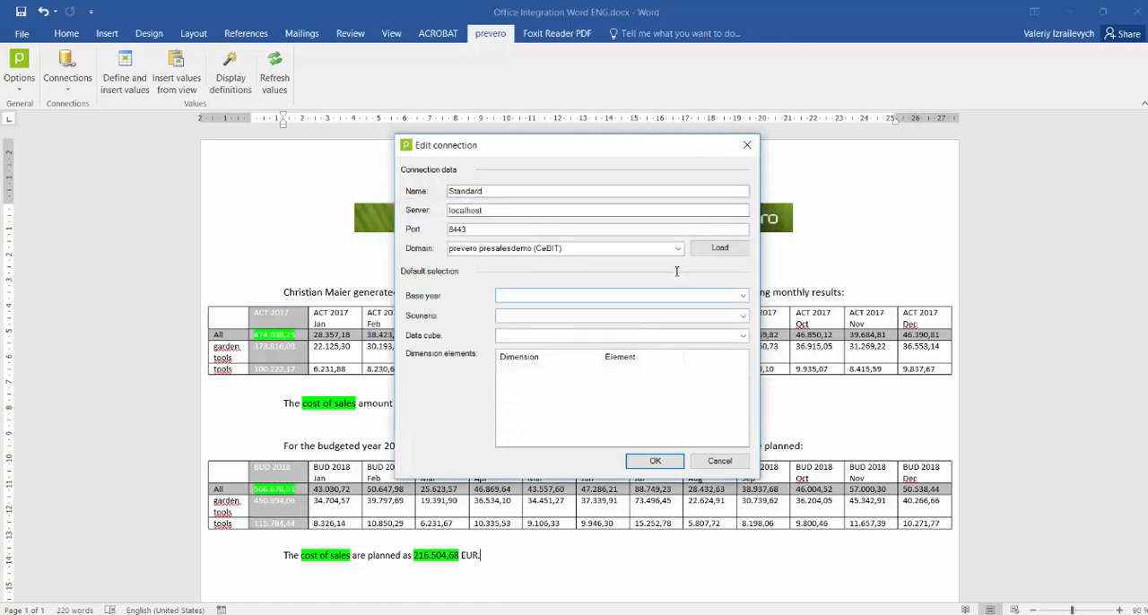
Look through the base year choices, leave the default selection blank, accept the Standard connection and close the connection list.
click(742, 296)
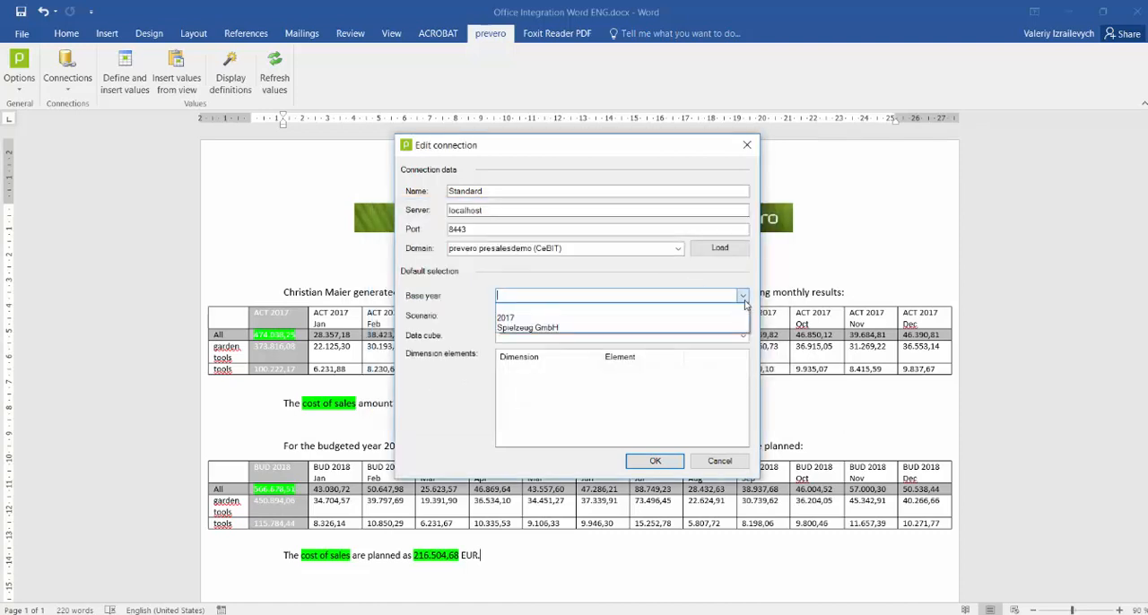
click(743, 299)
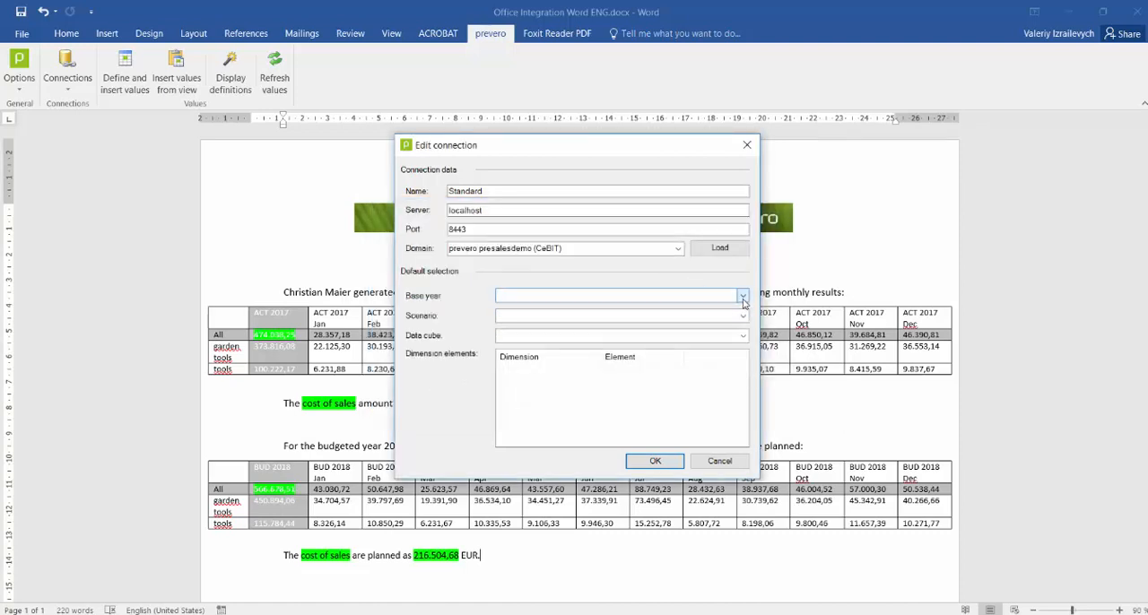
click(655, 461)
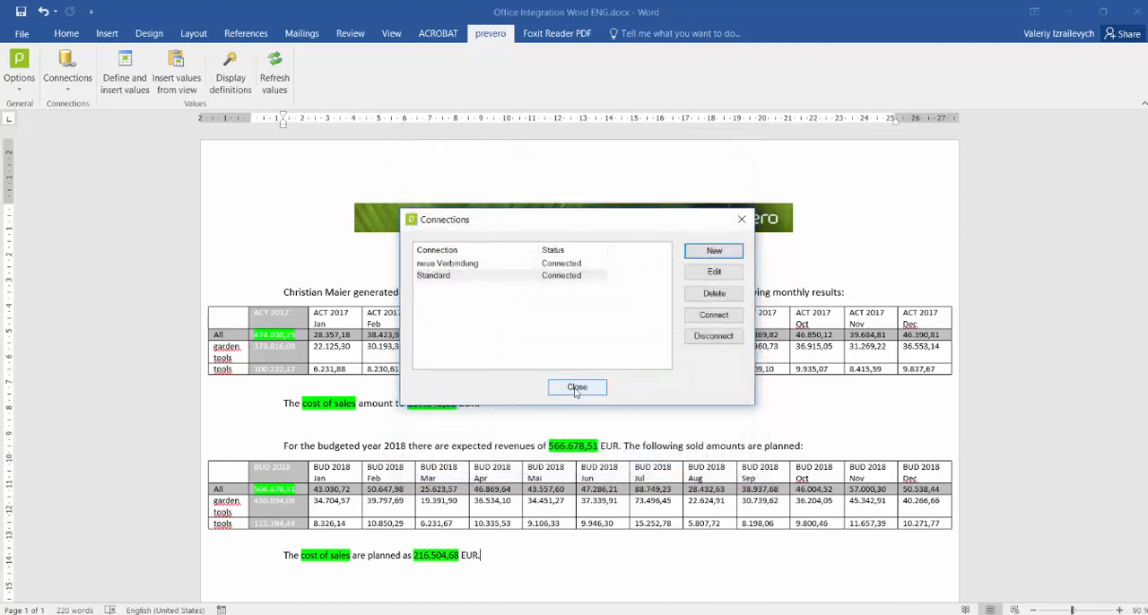
click(432, 276)
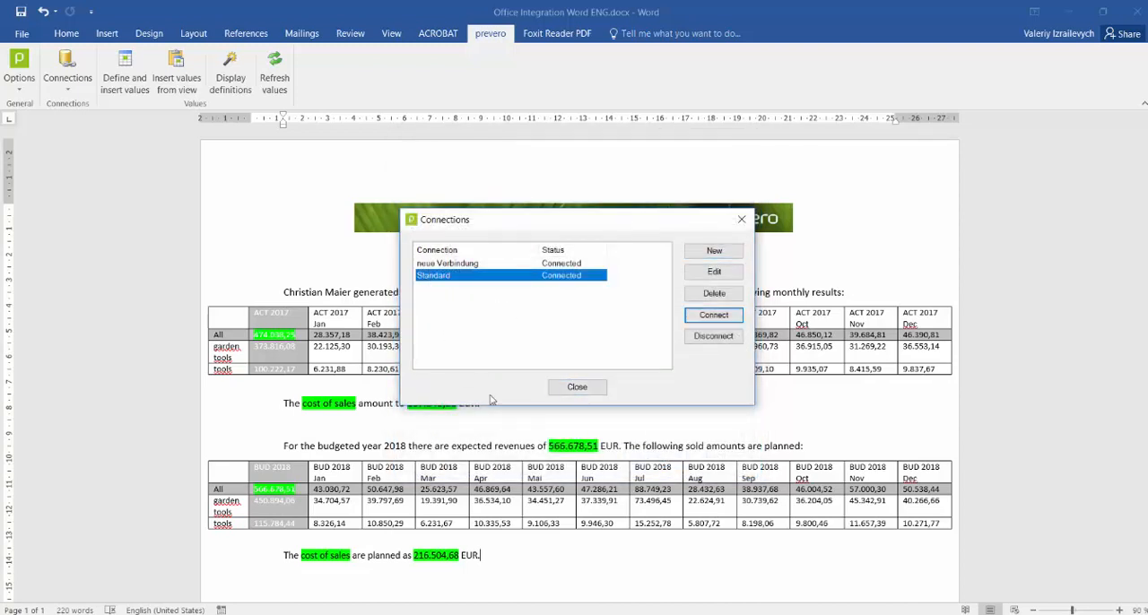
click(576, 392)
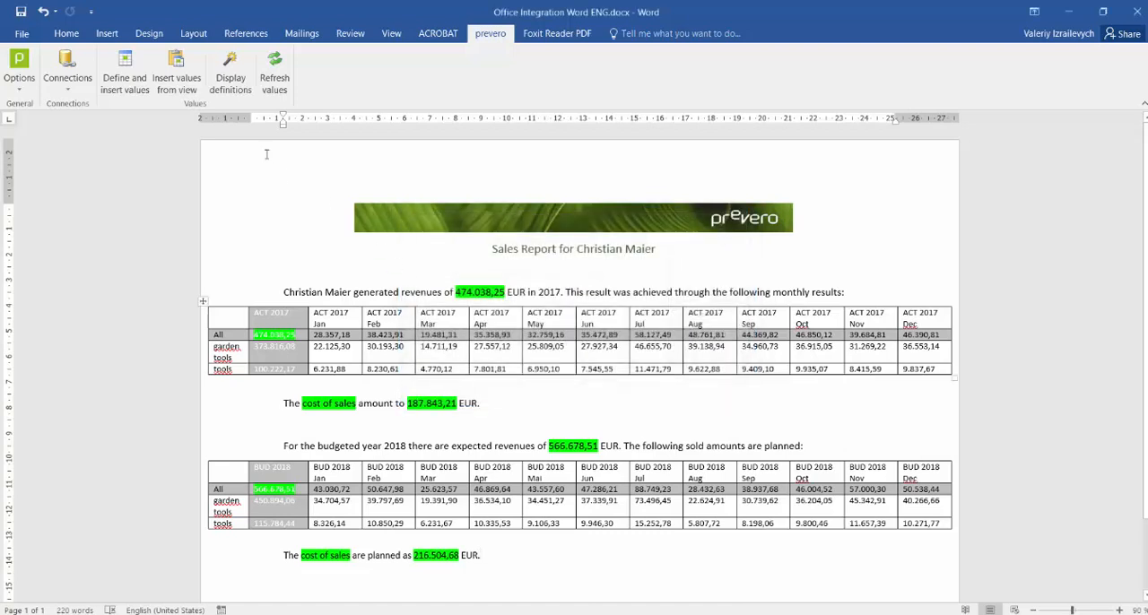
Save the connection settings to the desktop as a prevero connection file (*.ipc) named ConnectionOC.
click(67, 77)
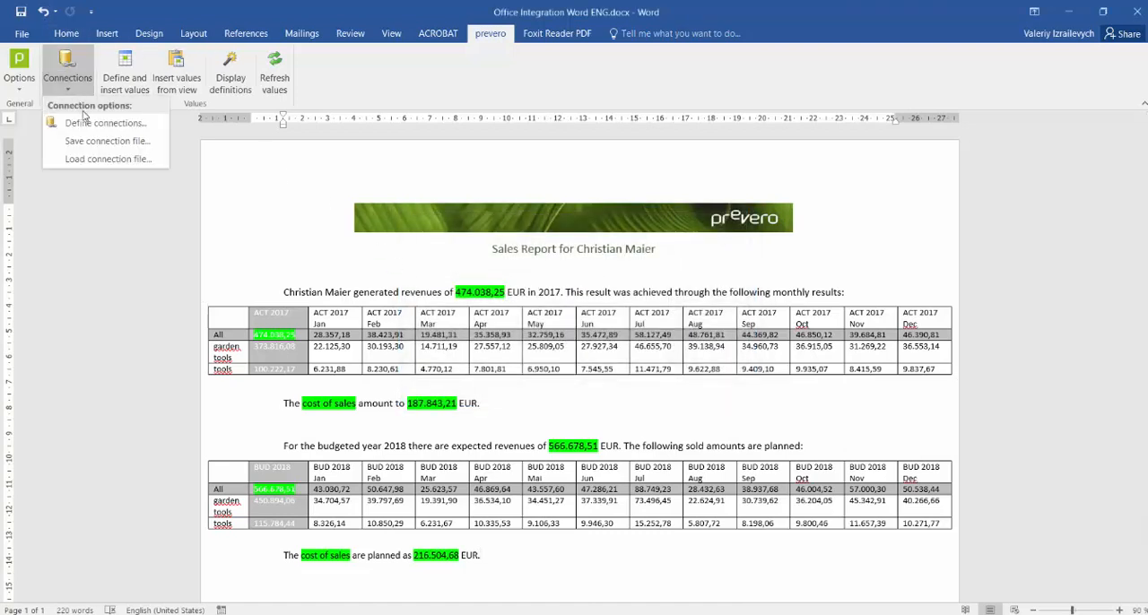
click(103, 141)
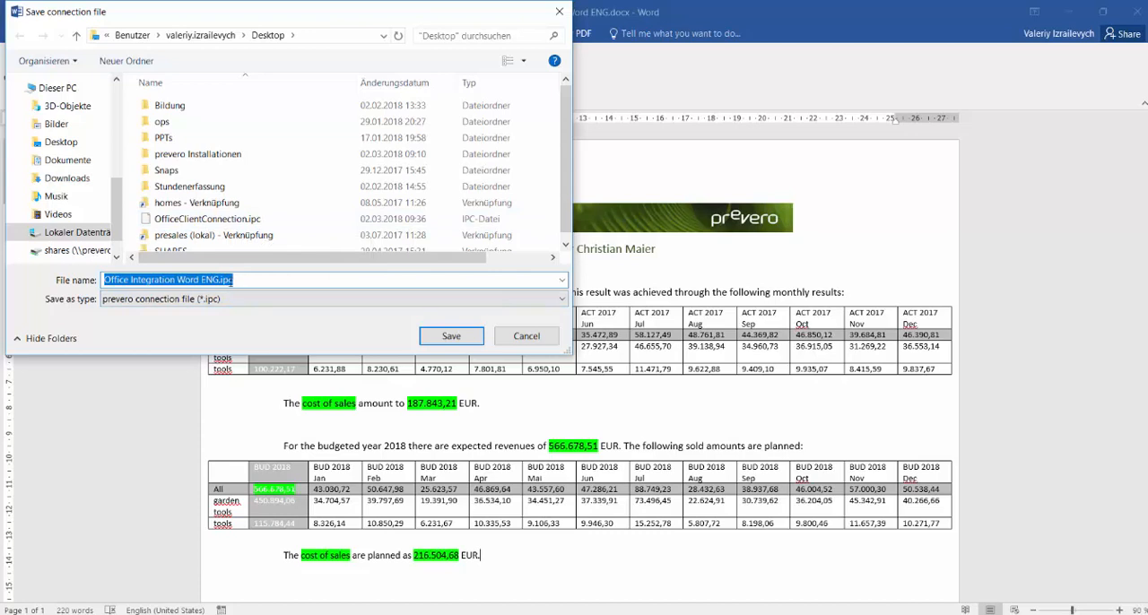
text(Connection)
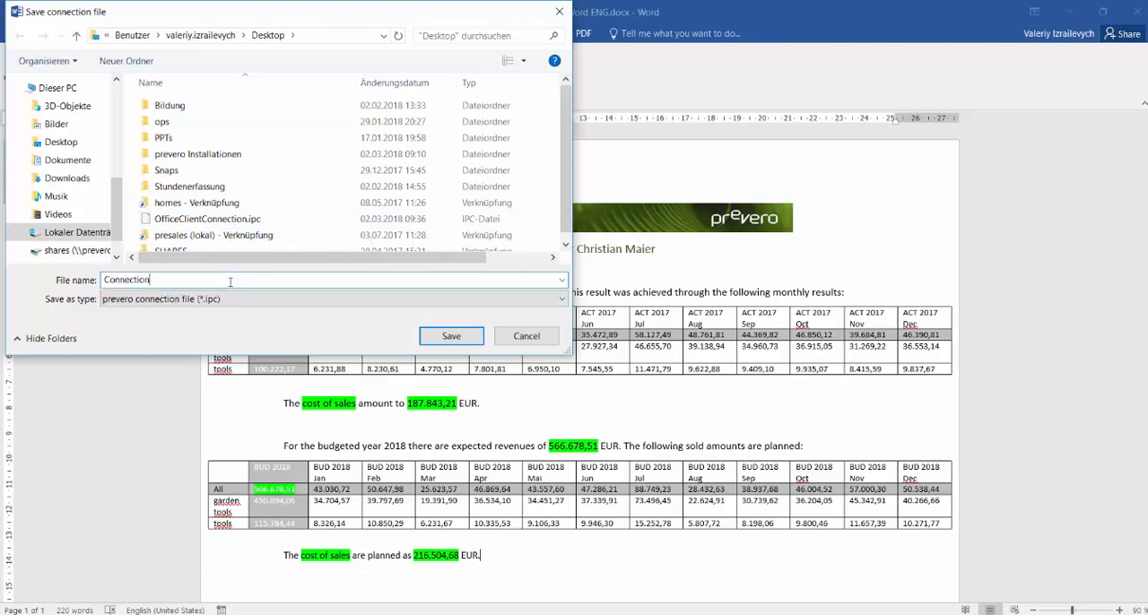
text(OC)
click(427, 338)
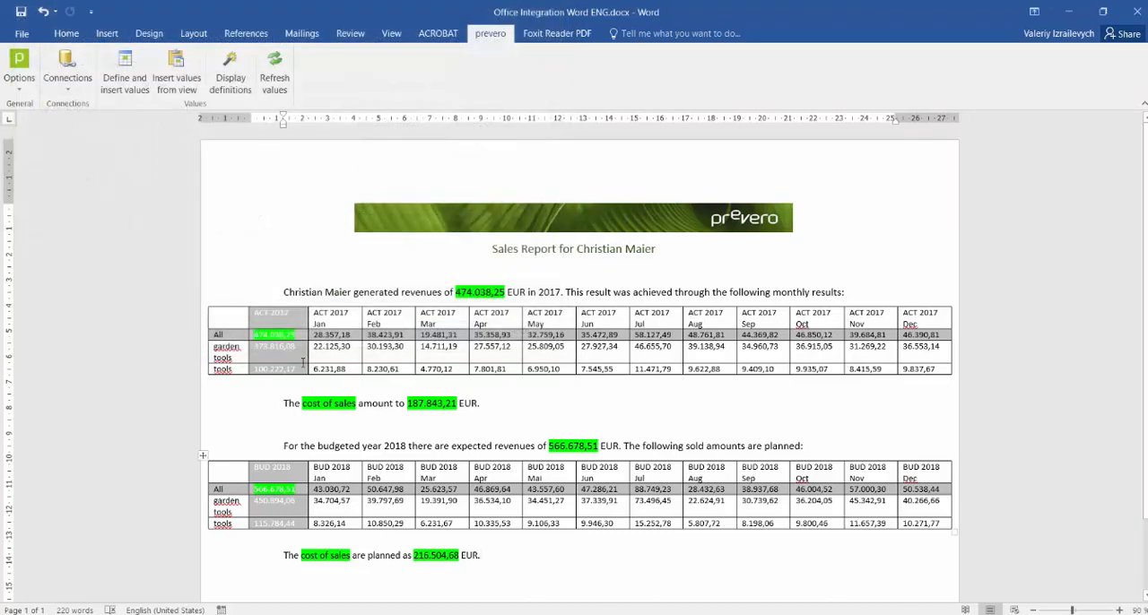